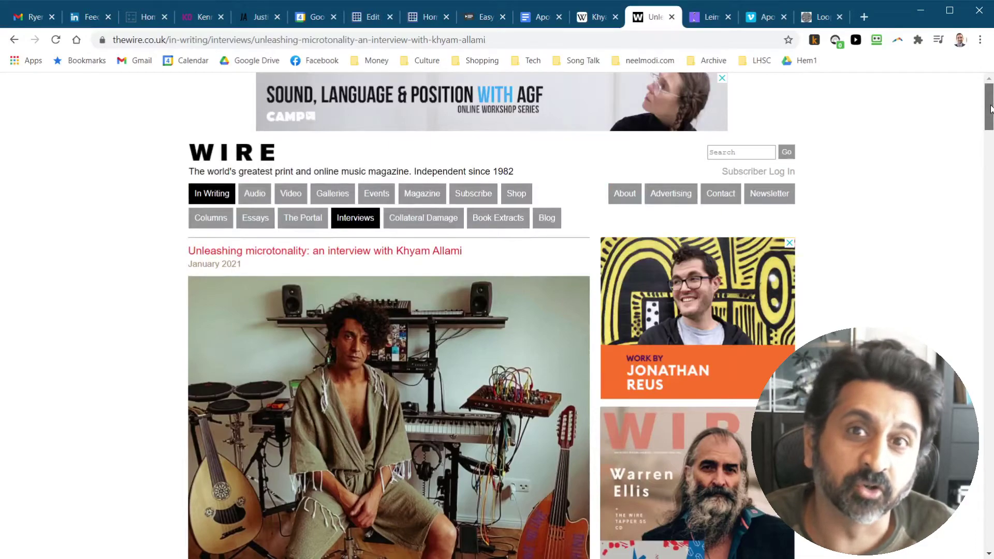
Scroll through The Wire's Khyam Allami microtonality interview before moving to the Leimma site.
left_click_drag(990, 108, 990, 281)
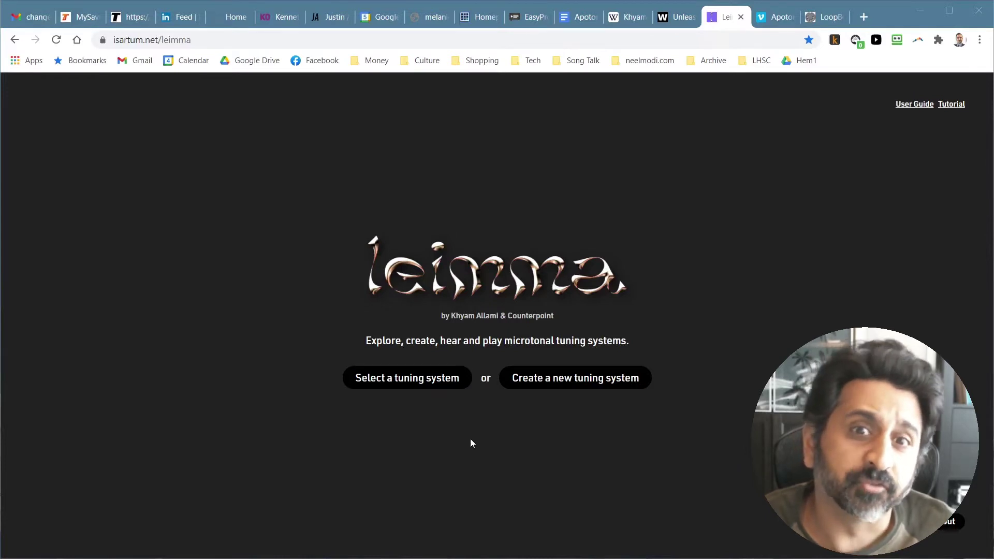
Browse the existing tuning systems and choose to create a new tuning system.
left_click(398, 389)
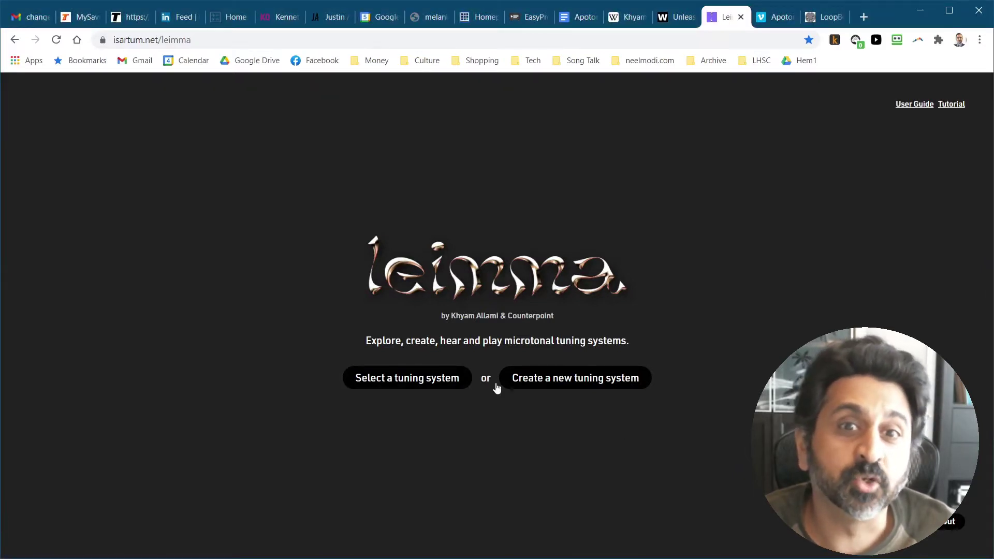
left_click(587, 384)
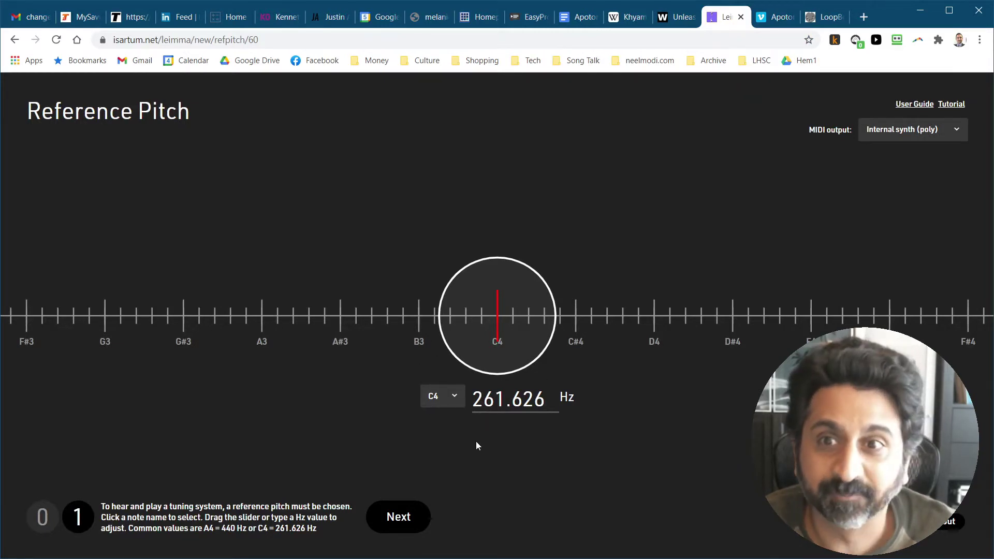
Accept the C4 reference pitch and add divisions at 168, 368, 511, 708 and 920 cents.
left_click(417, 517)
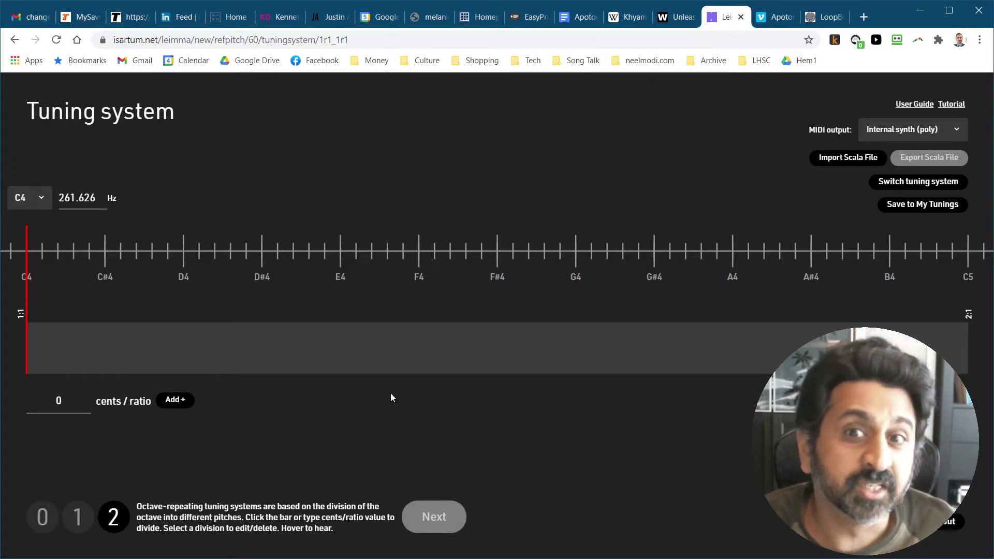
left_click(159, 343)
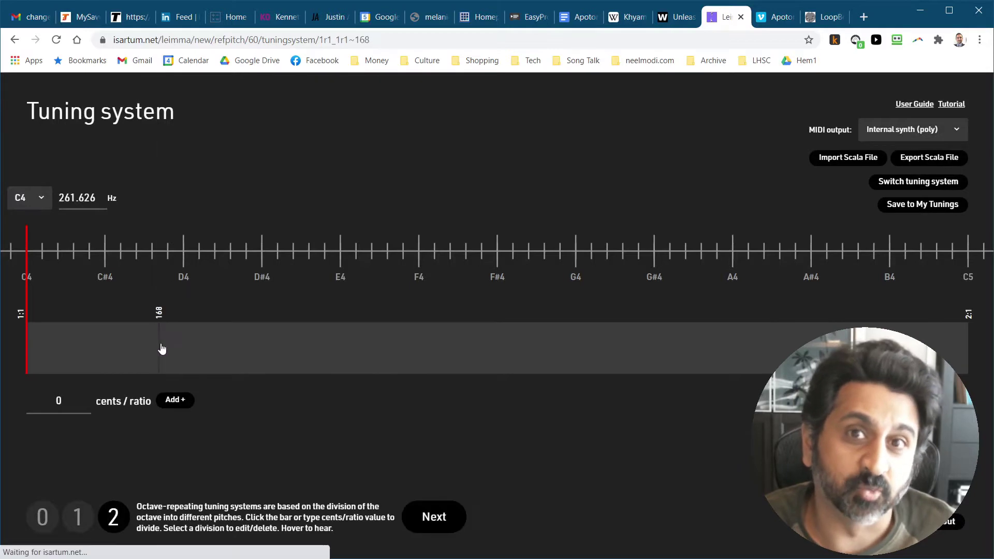
left_click(316, 355)
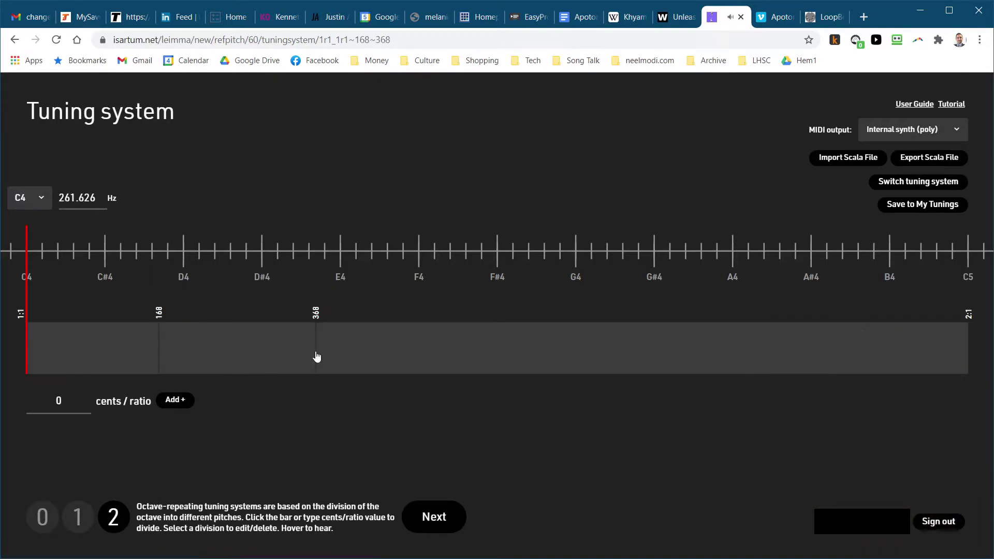
left_click(428, 352)
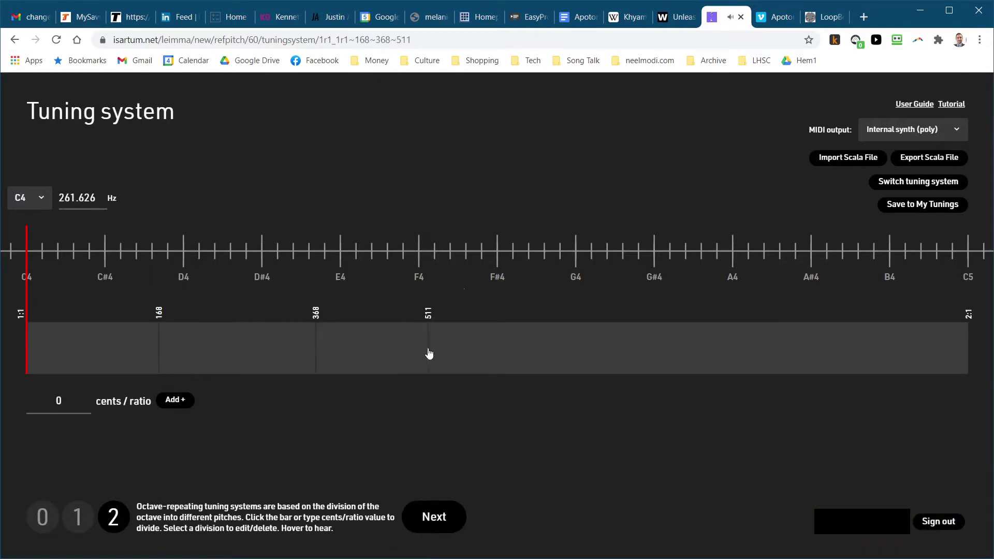
left_click(581, 351)
left_click(748, 349)
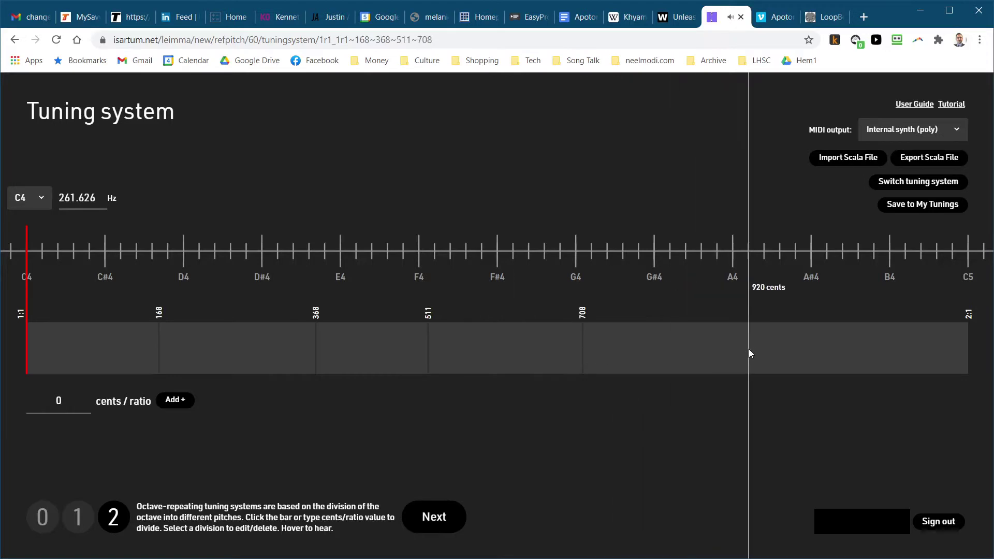
Add a division at 1136 cents, then delete it and add one at 1127 cents.
left_click(918, 353)
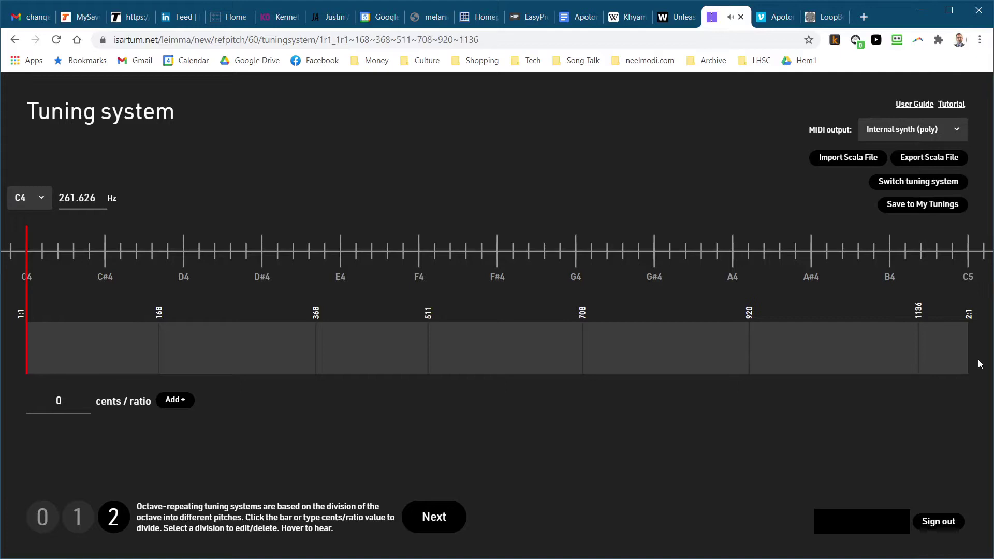
left_click(916, 357)
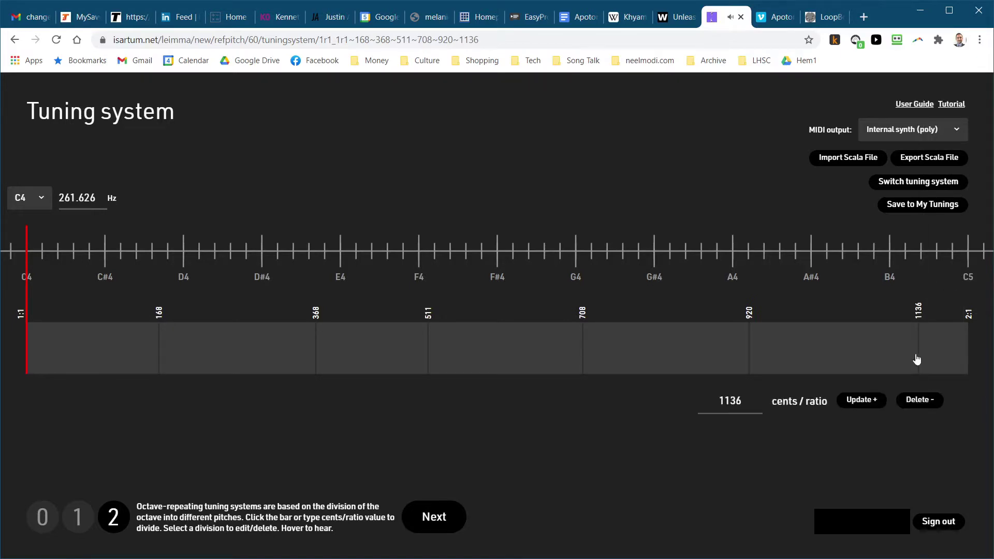
left_click(920, 408)
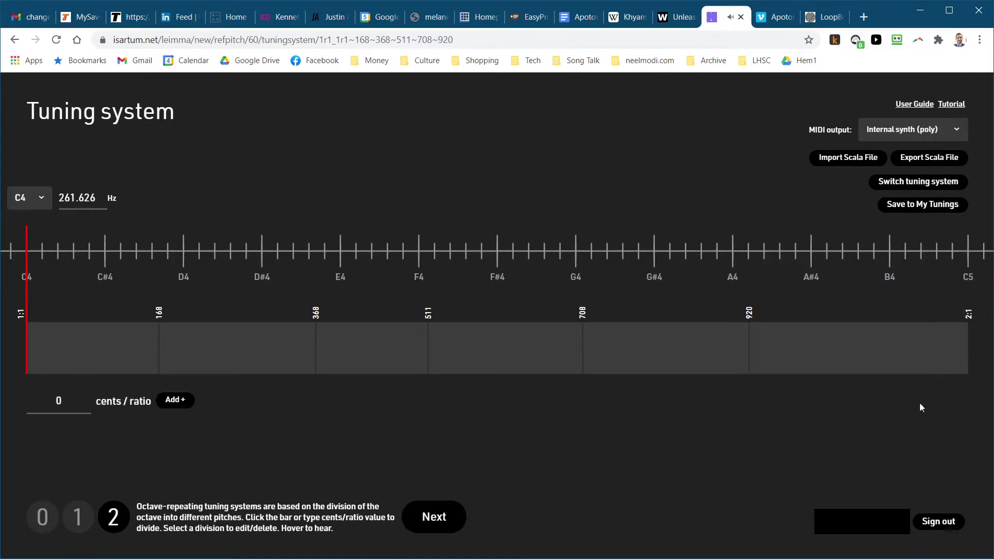
left_click(910, 353)
Continue to the subset step and keep MPKmini2 as the MIDI input device.
left_click(440, 517)
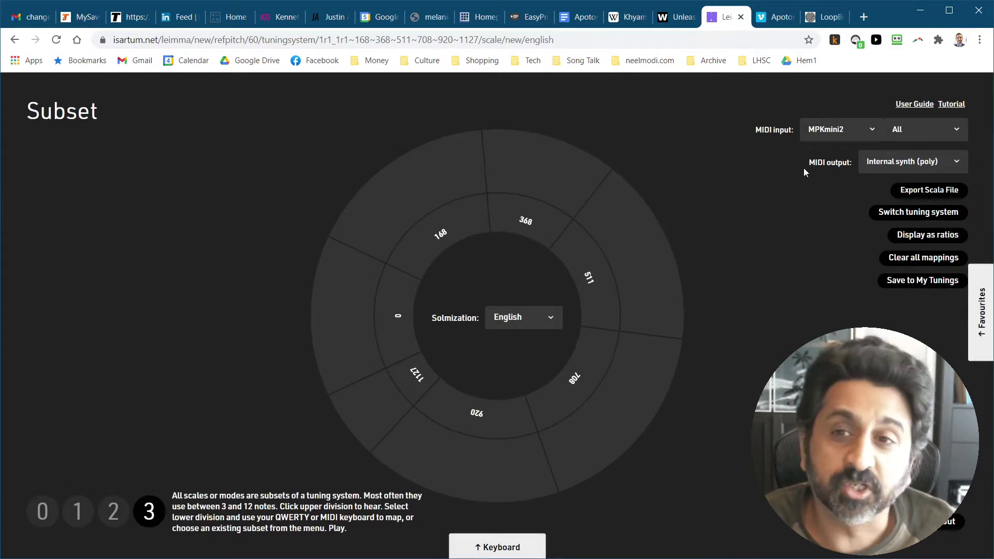
left_click(839, 129)
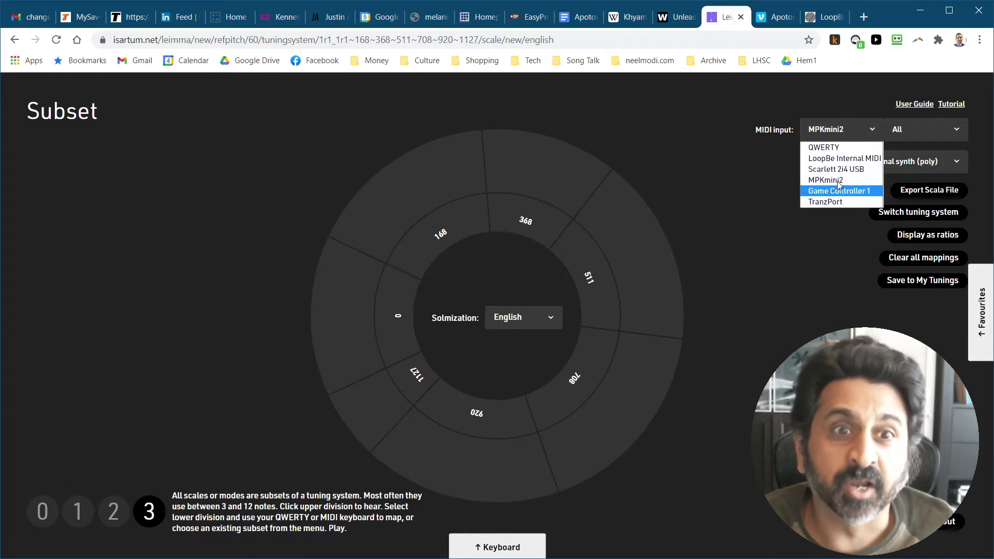
left_click(785, 207)
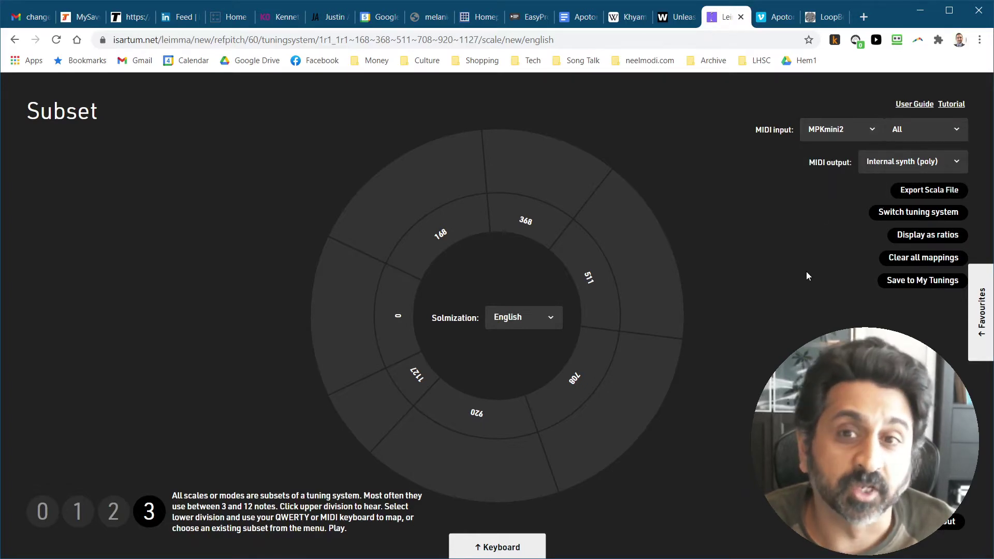
Map divisions to keys from 0 cents: 168 to D, 368 to E, 511 to F, 708 to G, 920 to A; select 1127.
left_click(400, 307)
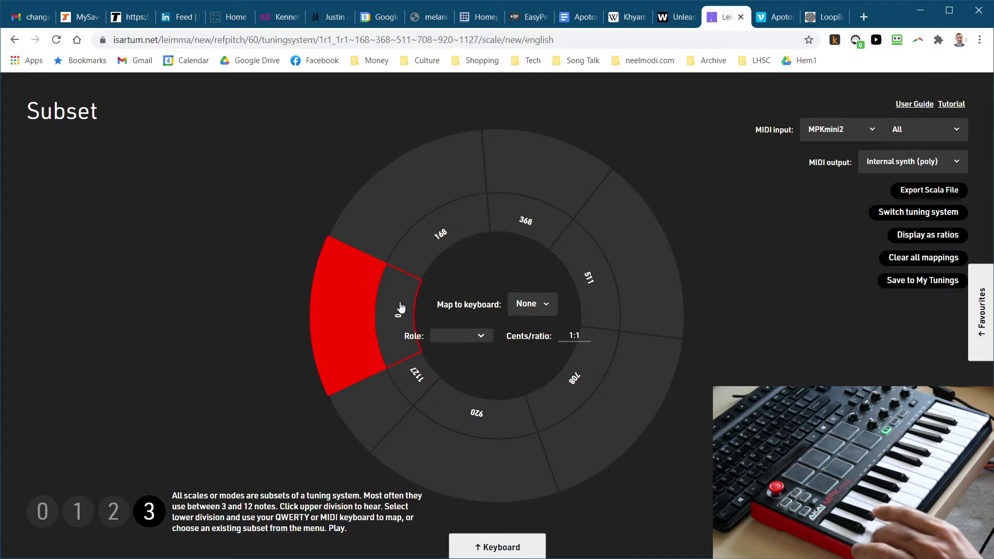
left_click(441, 237)
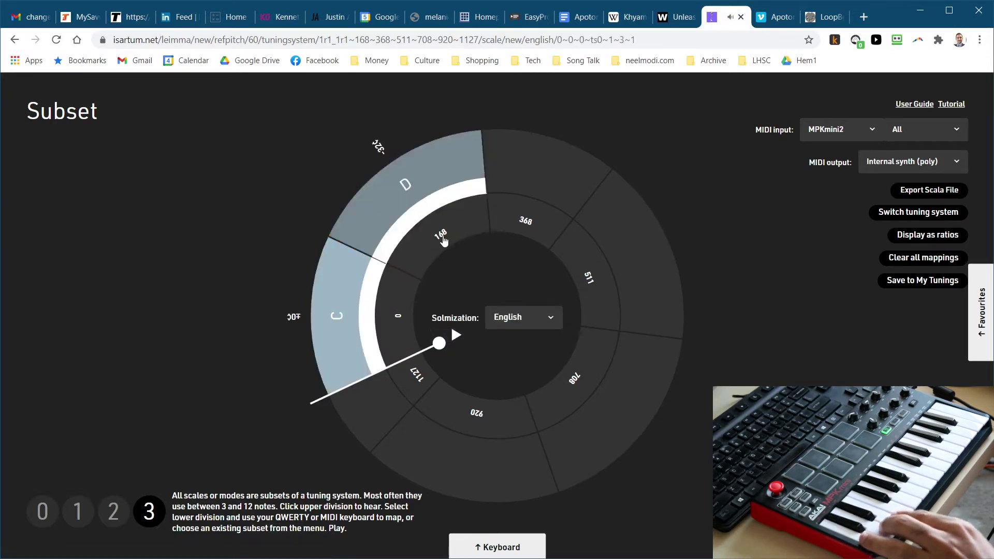
left_click(523, 219)
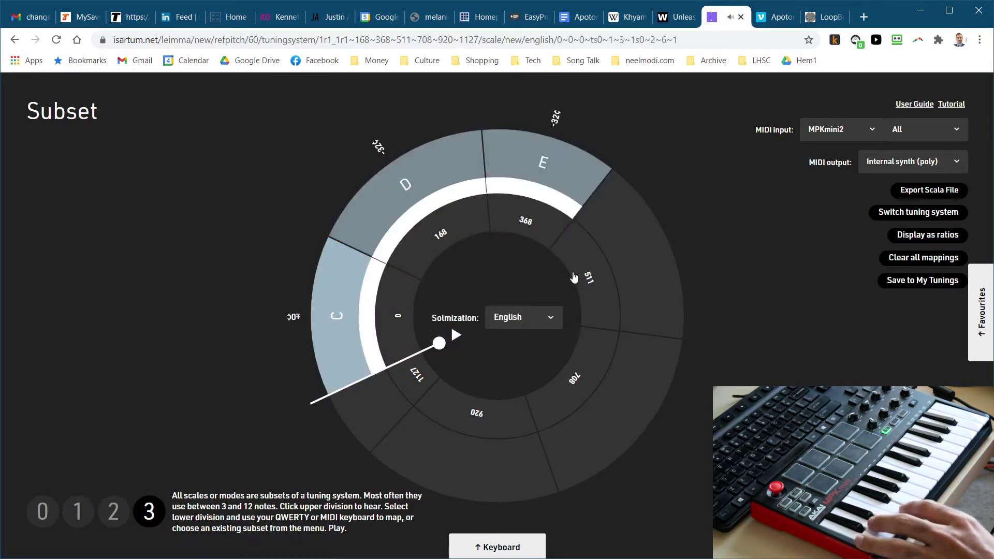
left_click(574, 278)
left_click(580, 384)
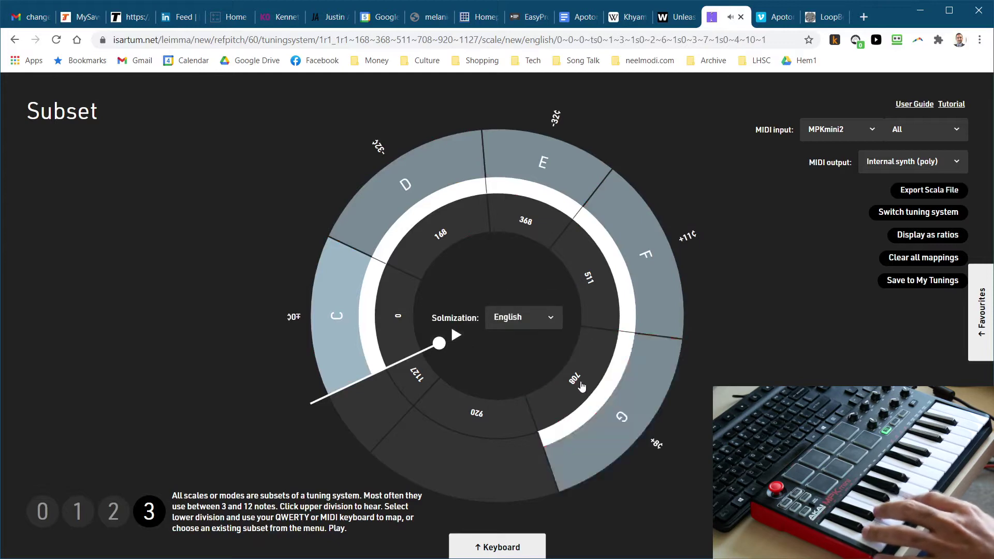
left_click(487, 420)
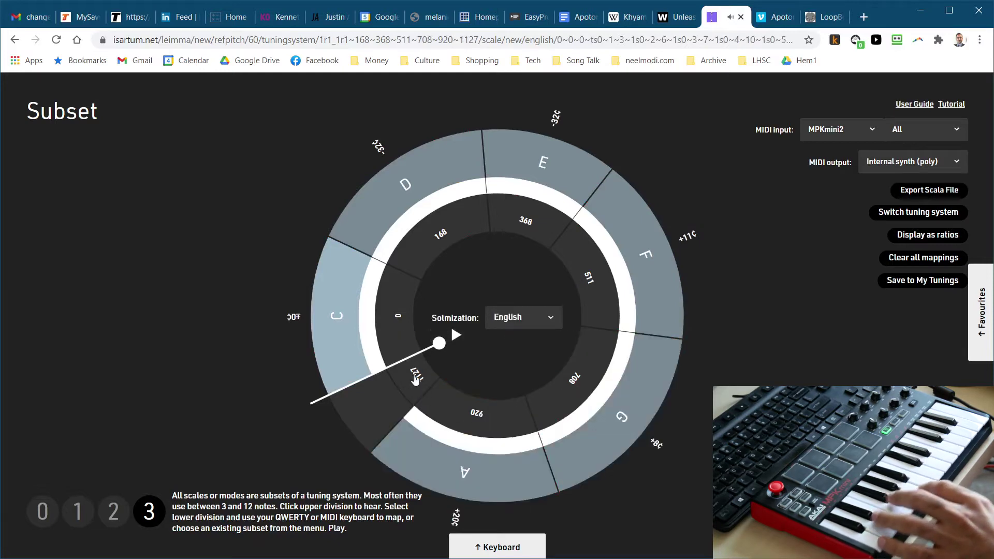
left_click(416, 379)
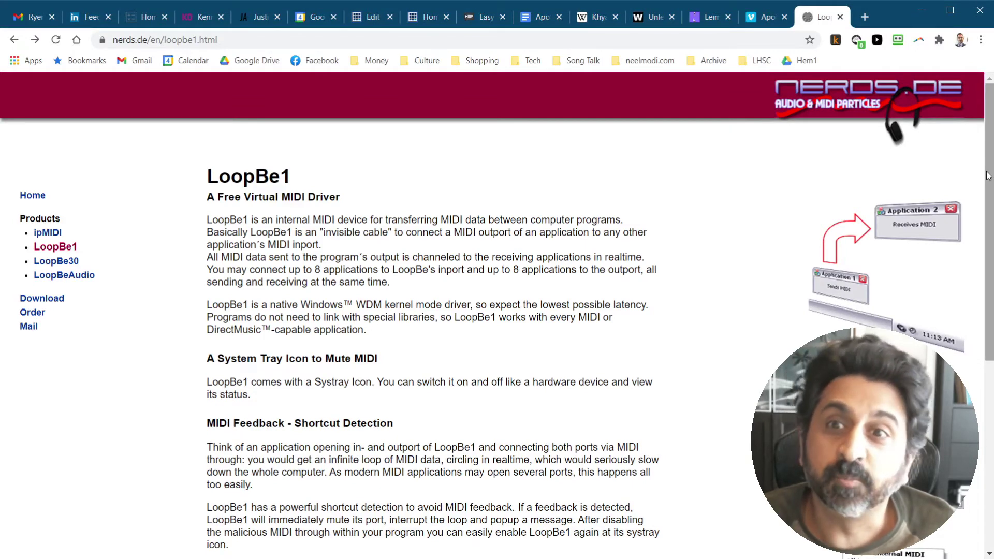
Scroll through the nerds.de LoopBe1 virtual MIDI driver page.
left_click_drag(987, 176, 990, 346)
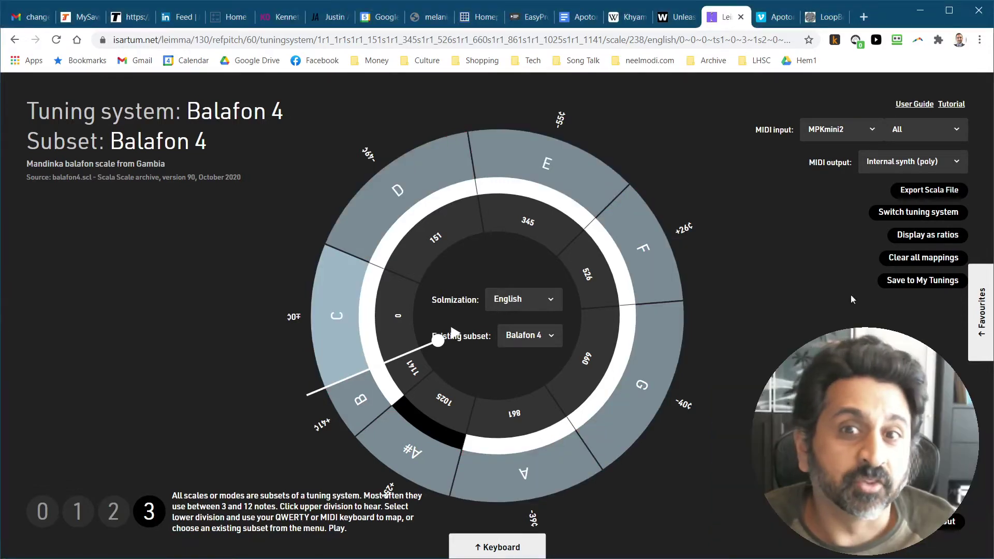
Route Leimma's MIDI output to LoopBe Internal MIDI.
left_click(939, 168)
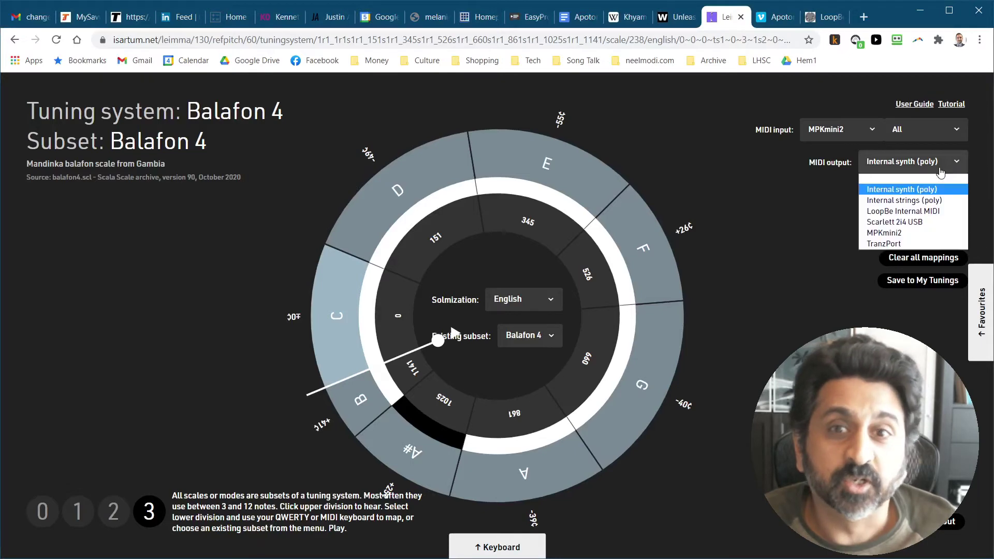
left_click(939, 211)
In Cakewalk, set the play position to 00:00:09:15 and enable LoopBe Internal MIDI as an input device.
key("alt+Tab")
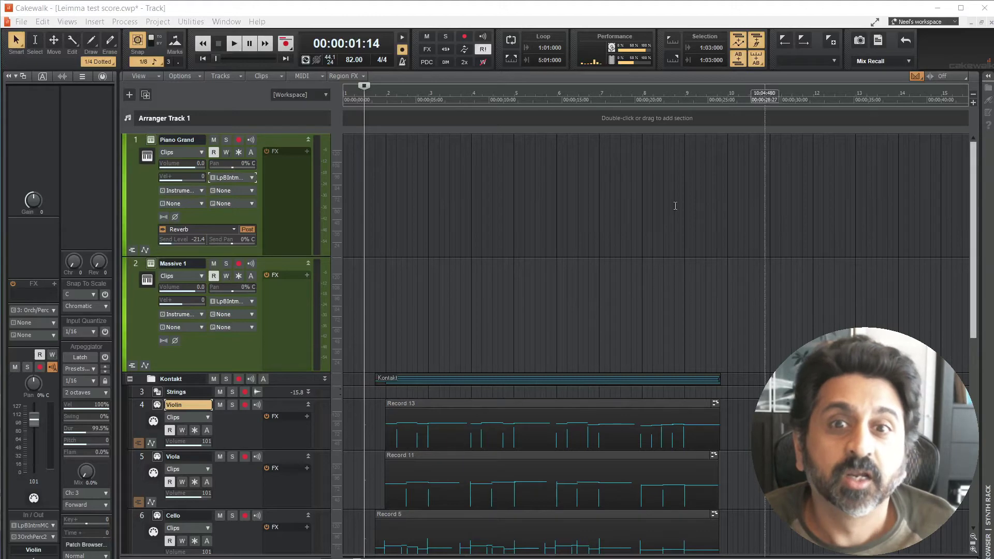
left_click(483, 203)
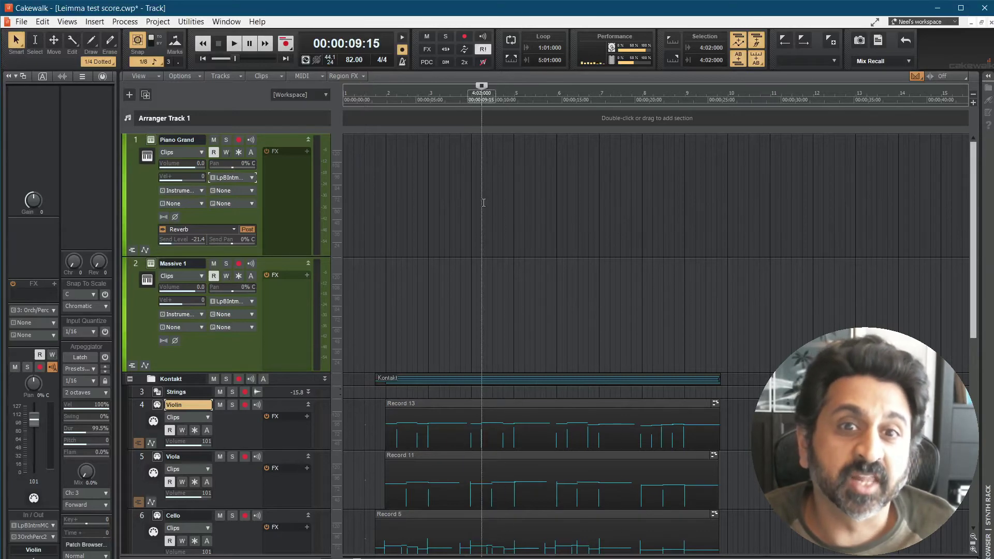
key("p")
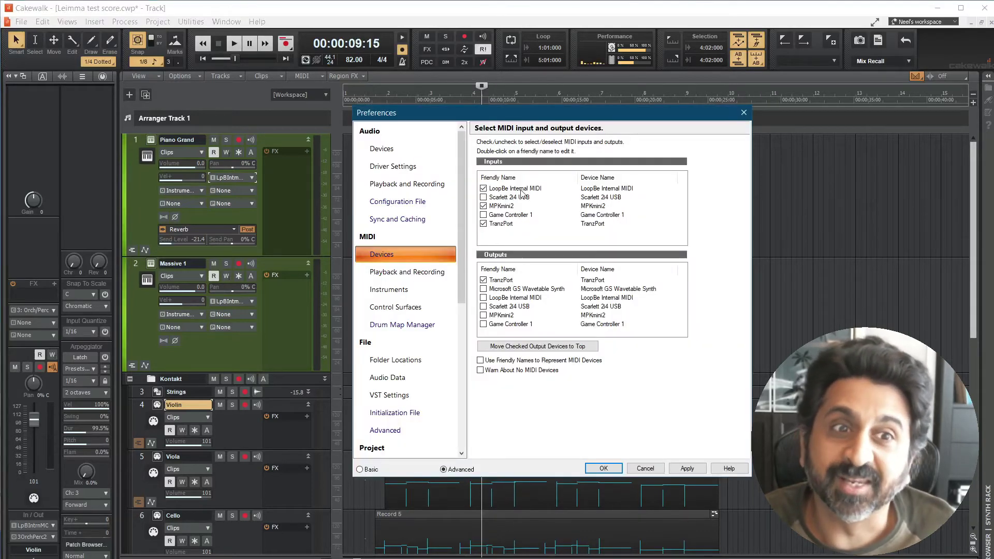
left_click(483, 188)
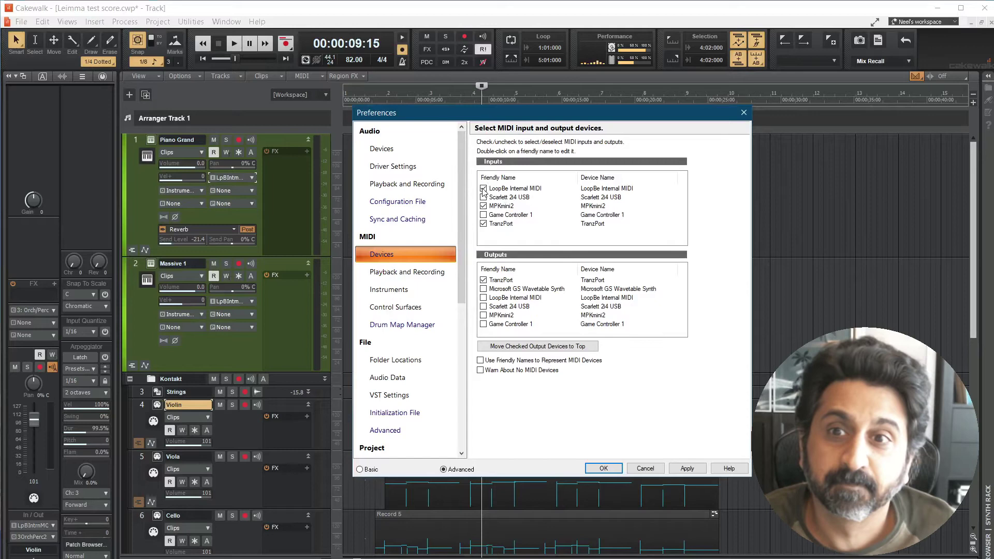
left_click(604, 469)
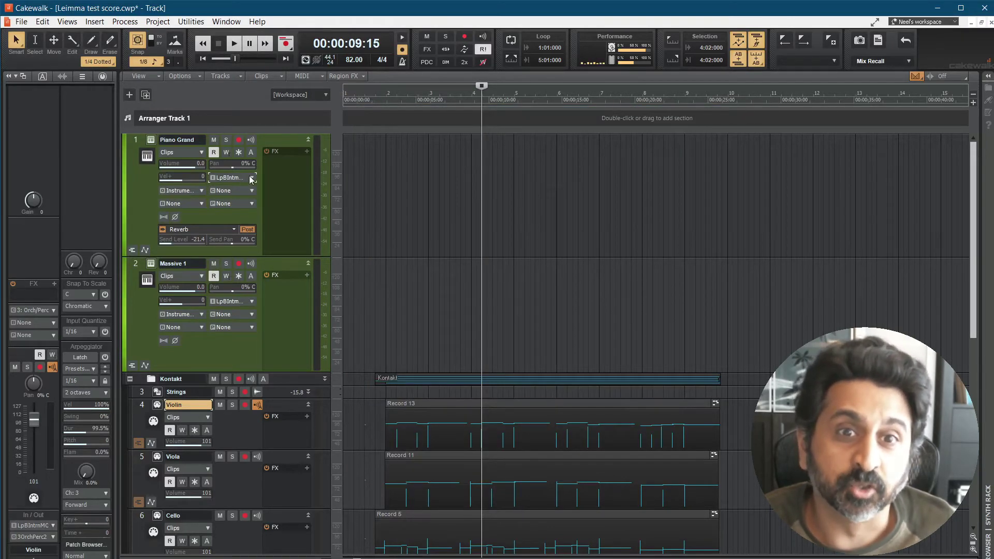
left_click(232, 177)
mouse_move(299, 228)
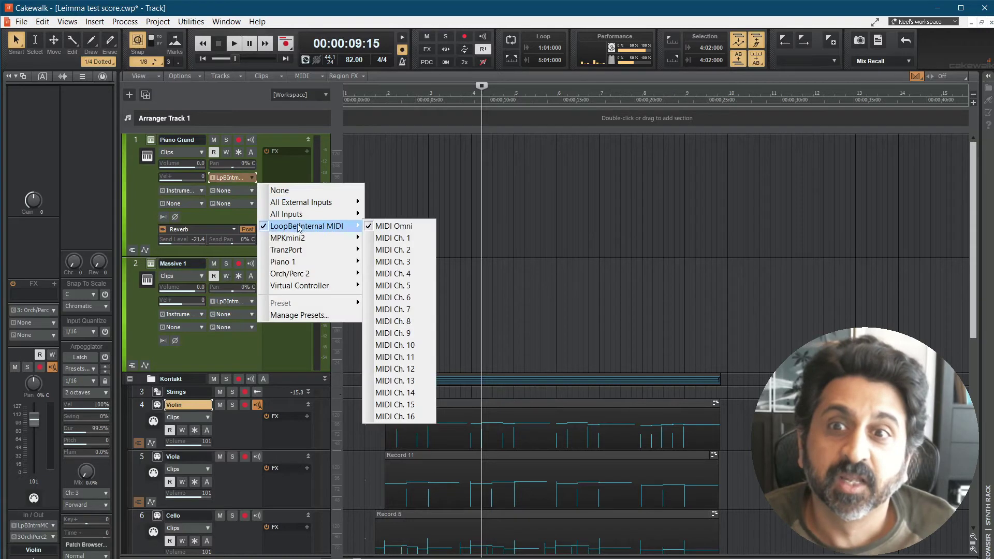
left_click(413, 228)
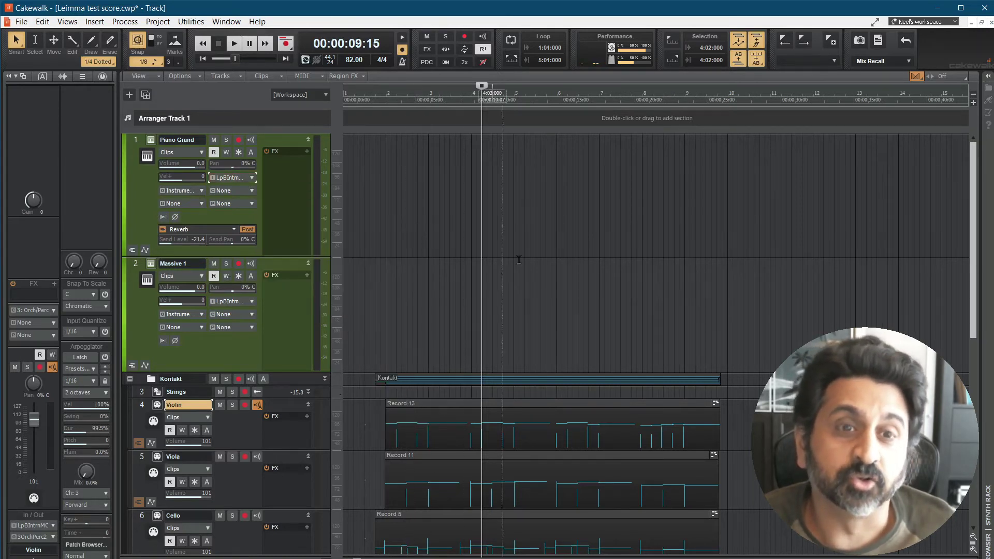
Select Massive 1, check the Piano Grand's Kontakt piano, then open Massive 1's synth.
left_click(608, 275)
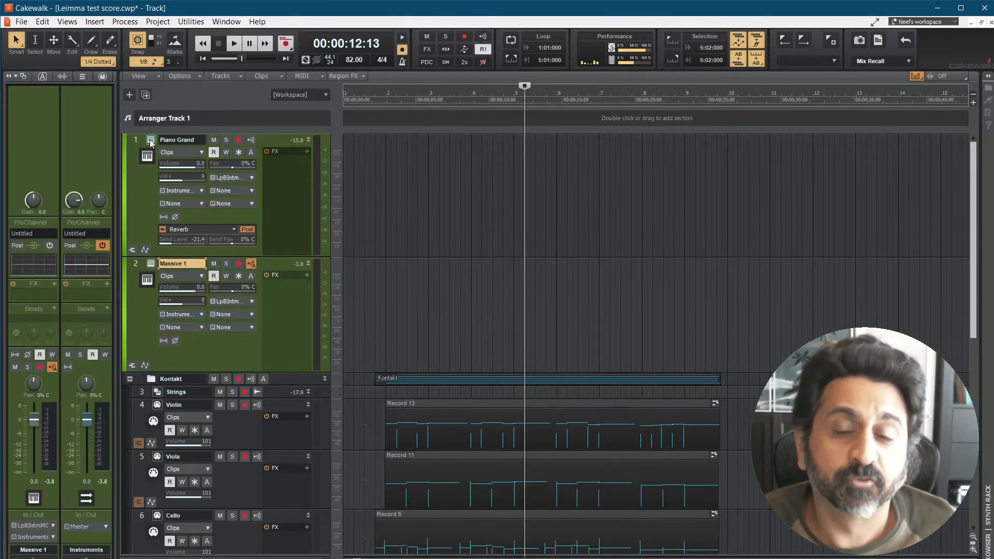
left_click(149, 142)
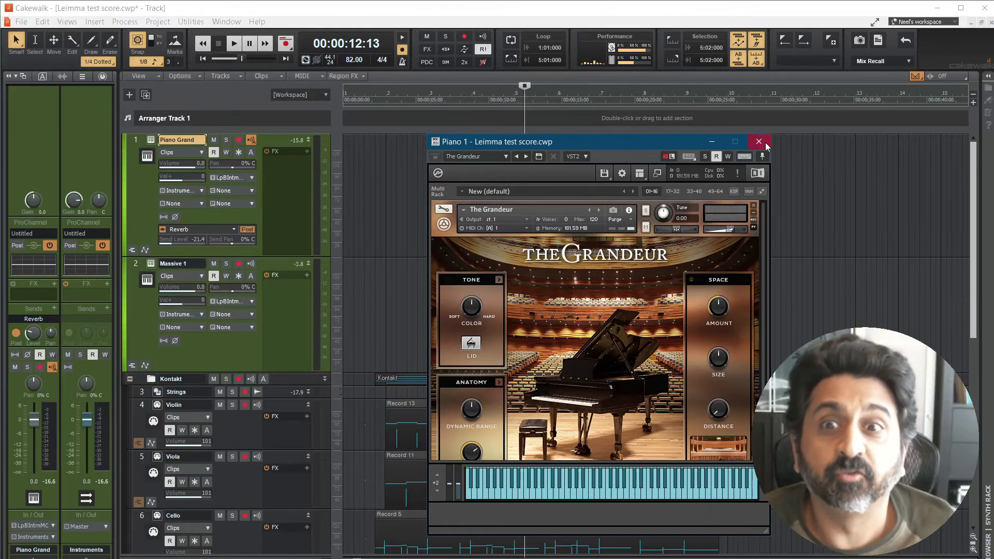
left_click(763, 142)
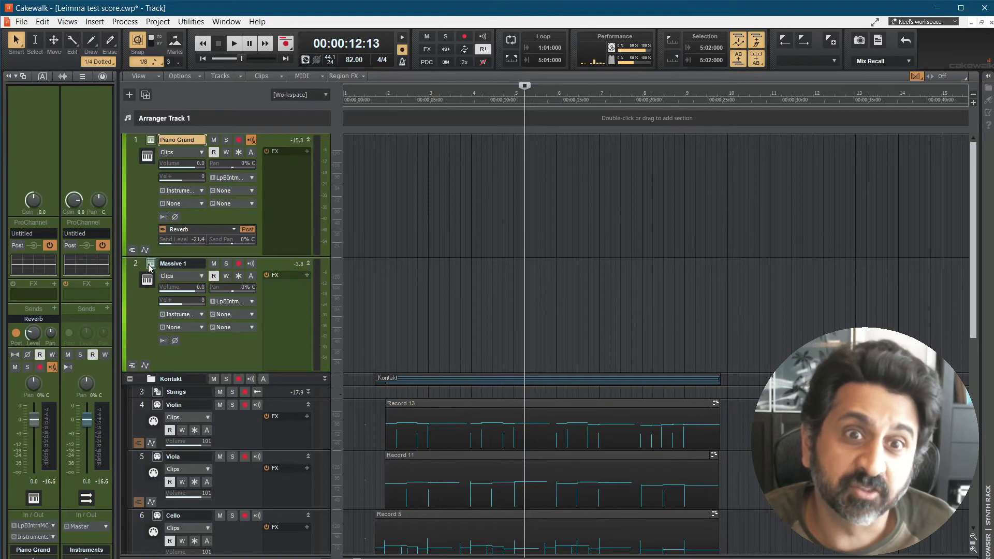
left_click(147, 279)
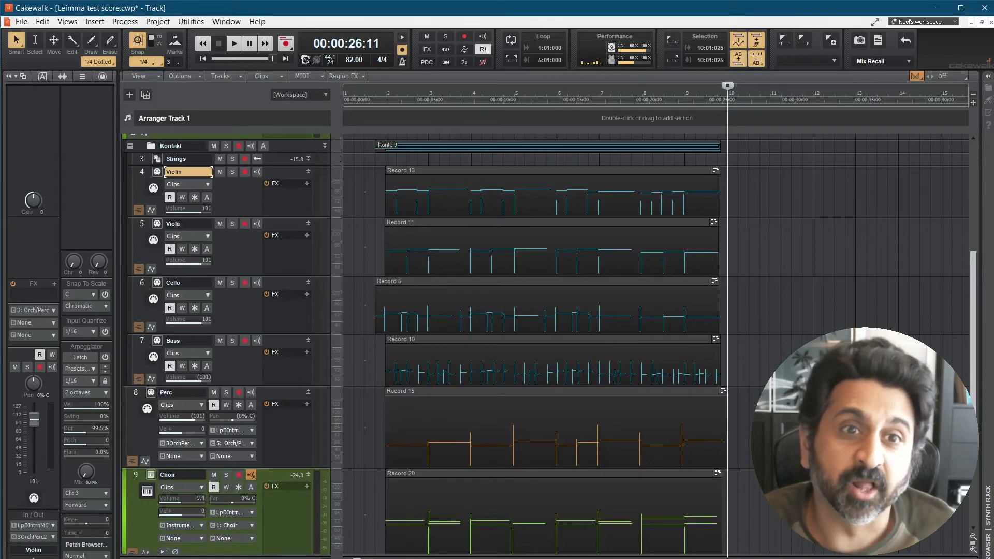
Open the Violin track's Record 13 clip in the Piano Roll to review its notes, then close it.
left_click(468, 171)
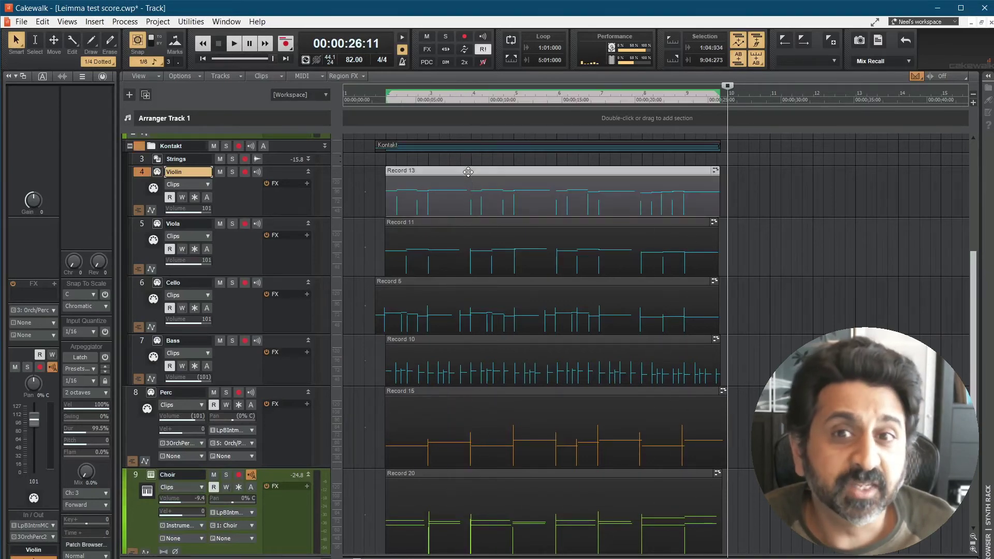
double_click(468, 172)
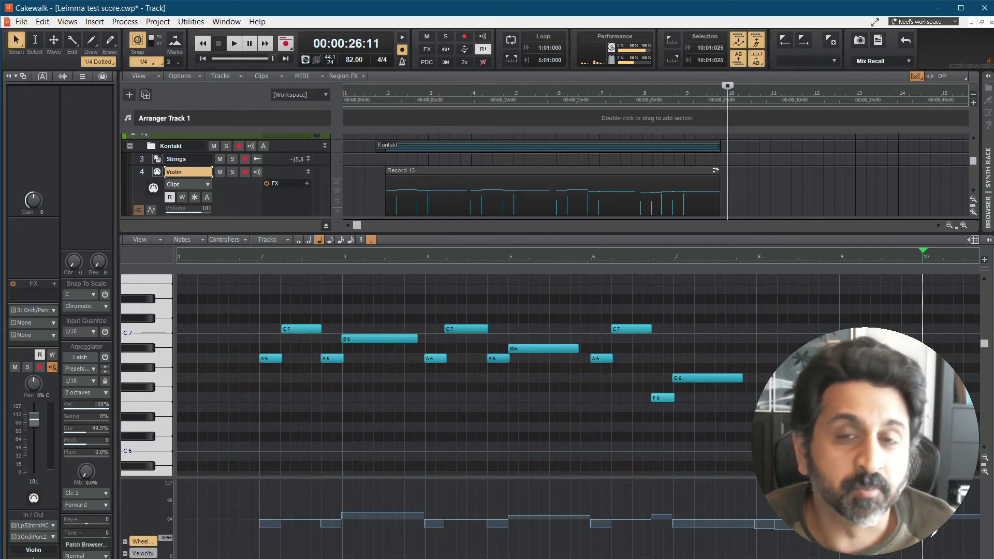
key("d")
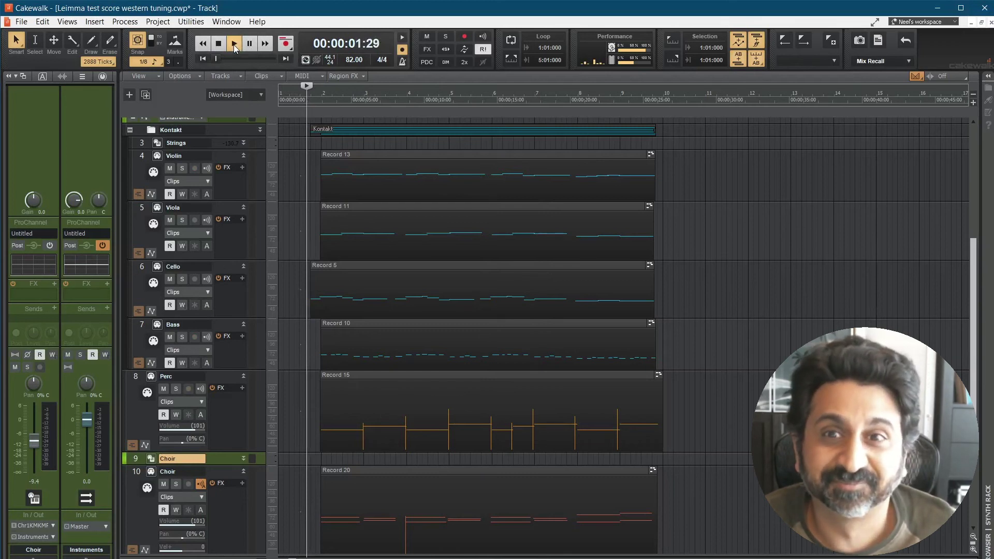
Start playback of the Leimma test score western tuning project.
left_click(234, 44)
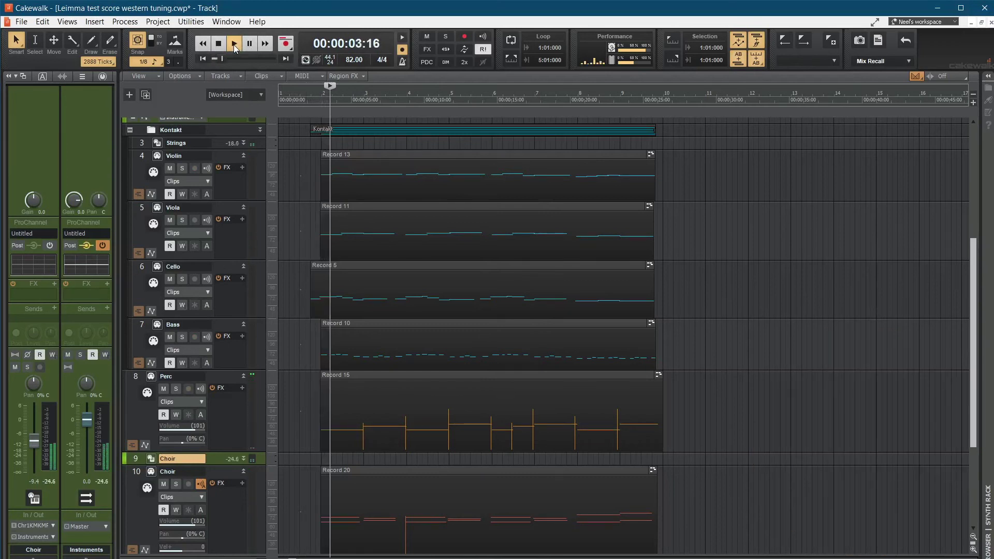